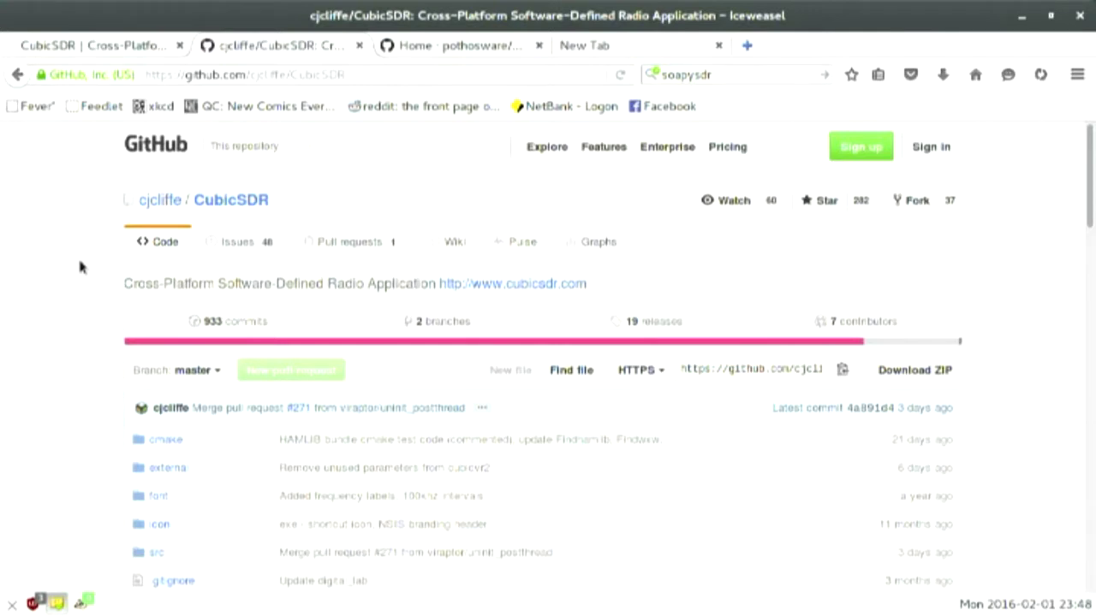
- Switch to the 'Home · pothosware' tab and return to the top of the SoapySDR wiki page
left_click(446, 51)
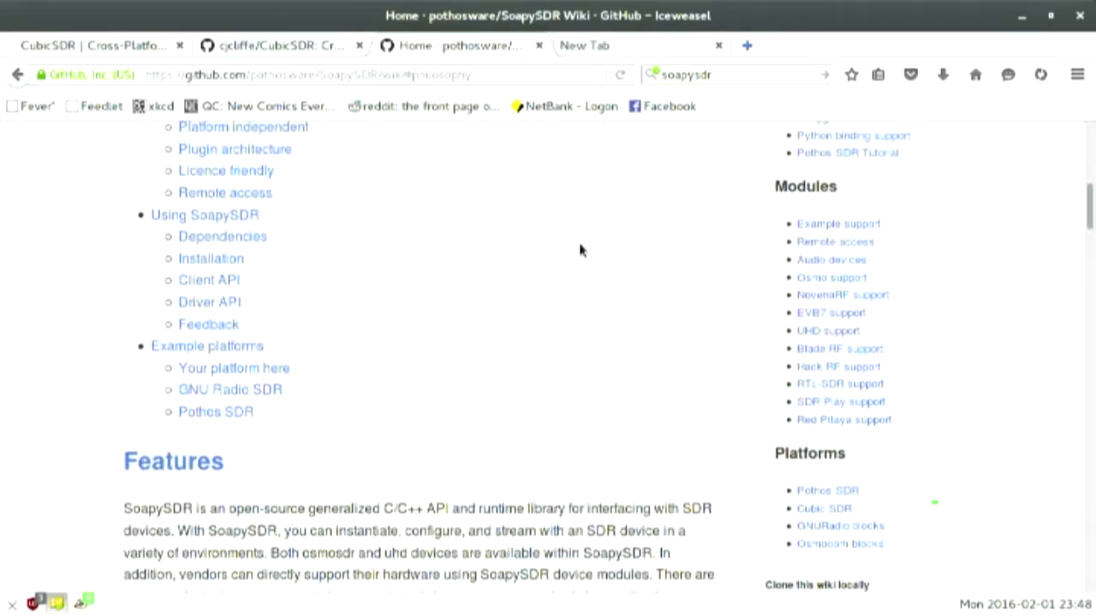
scroll(578, 239, "down", 1)
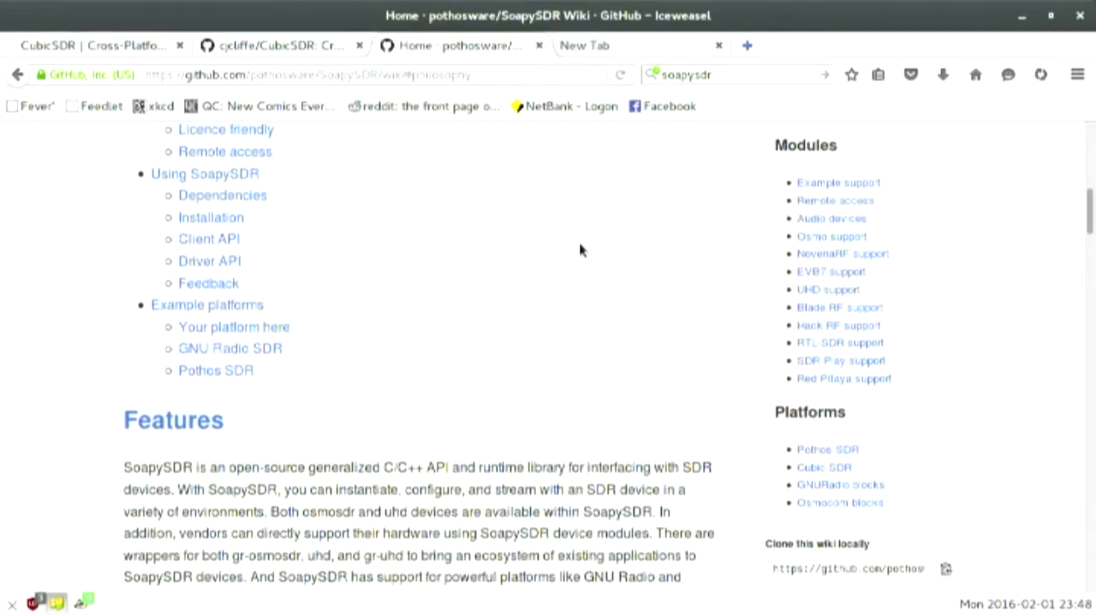
scroll(580, 249, "up", 5)
scroll(580, 249, "up", 1)
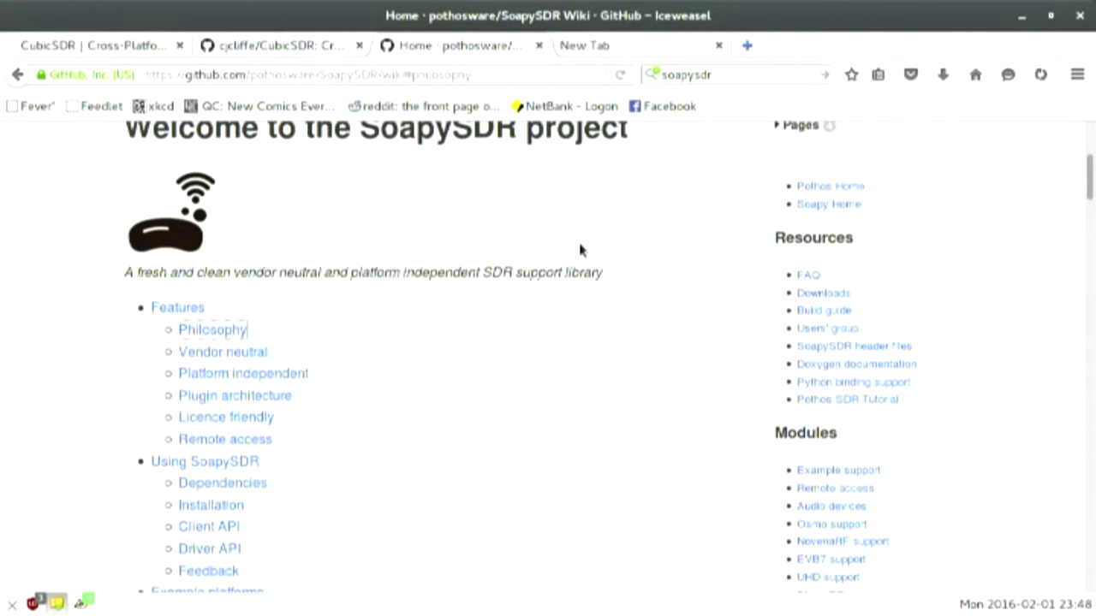
scroll(579, 249, "up", 2)
scroll(580, 249, "up", 2)
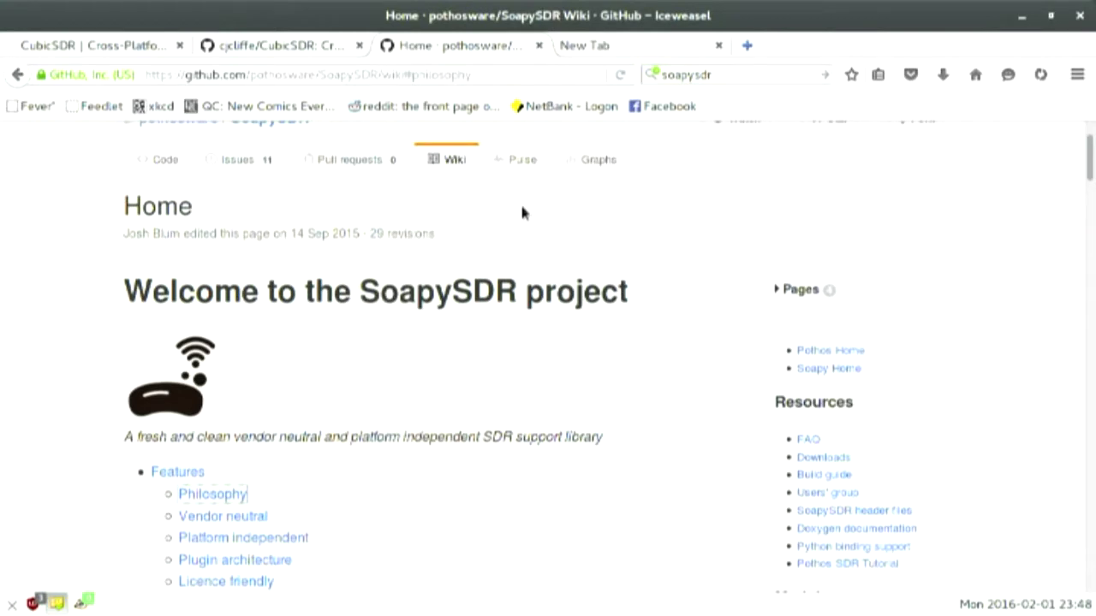
scroll(382, 371, "up", 2)
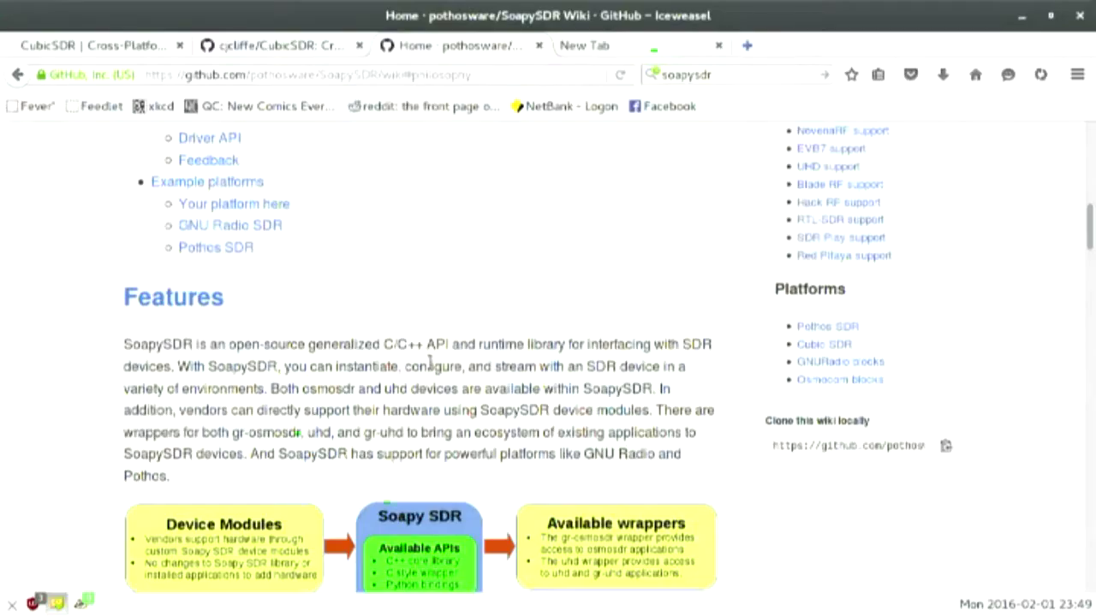
scroll(432, 363, "down", 5)
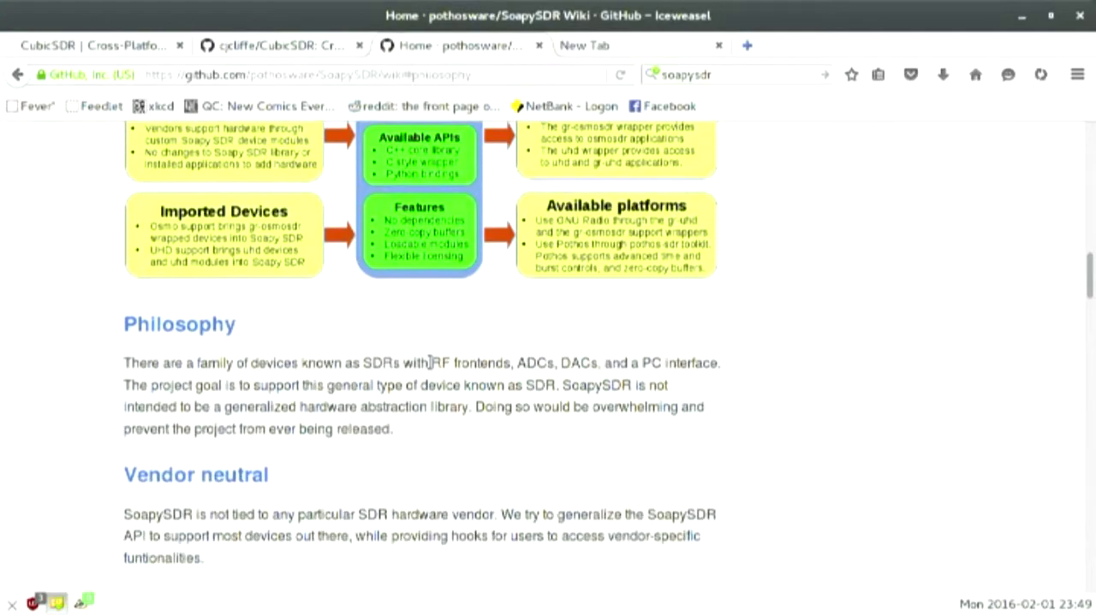
scroll(432, 363, "down", 5)
scroll(428, 362, "down", 6)
scroll(431, 367, "down", 4)
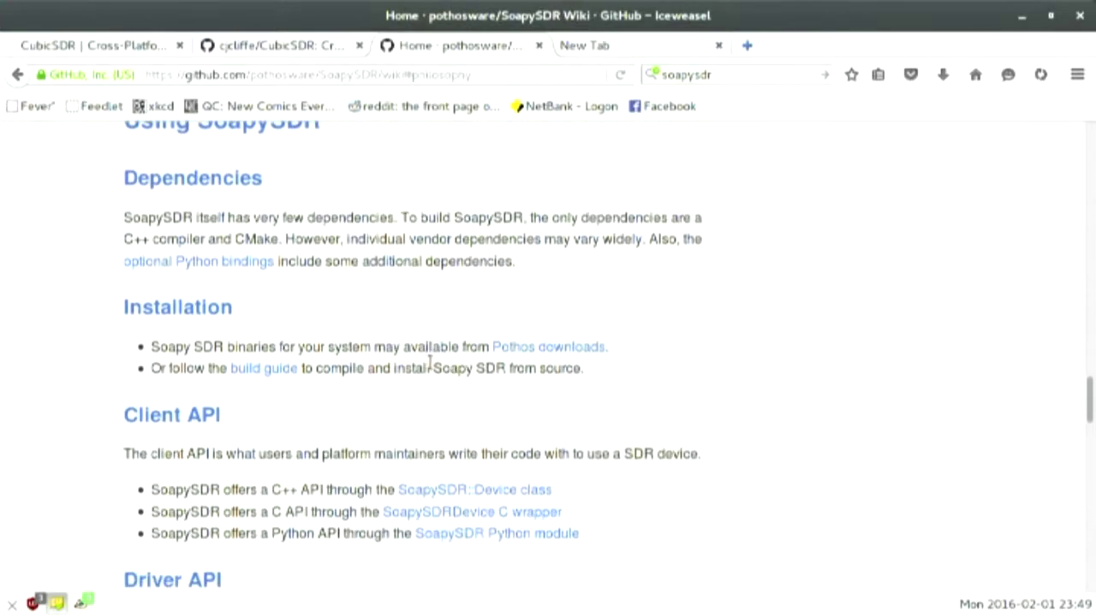
scroll(430, 363, "up", 20)
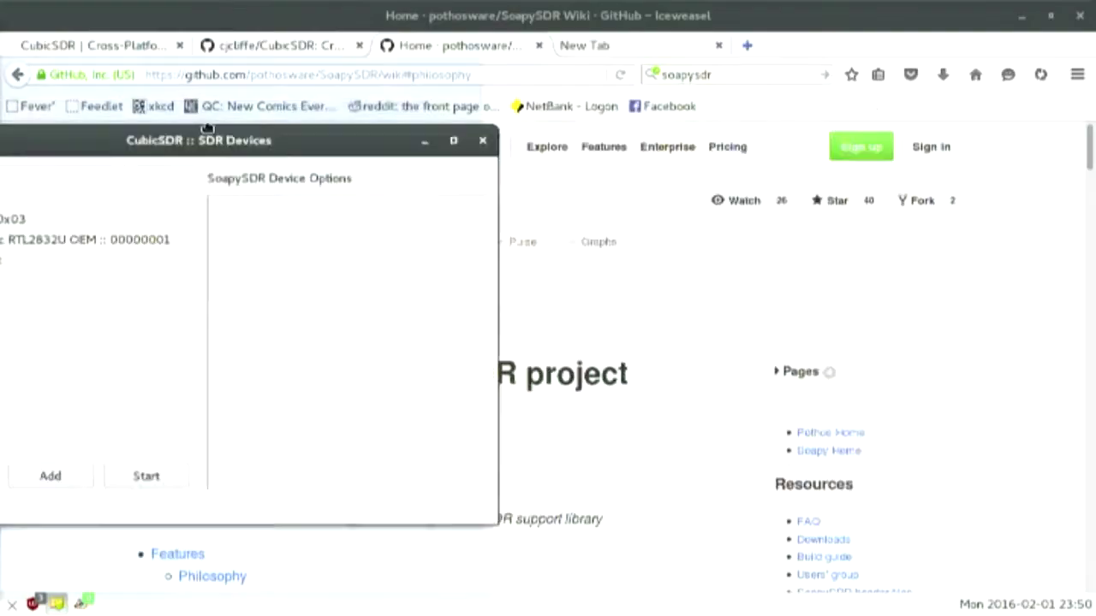
- Start the 'Generic RTL2832U OEM :: 00000001' device and reposition the CubicSDR main window
left_click_drag(168, 140, 586, 167)
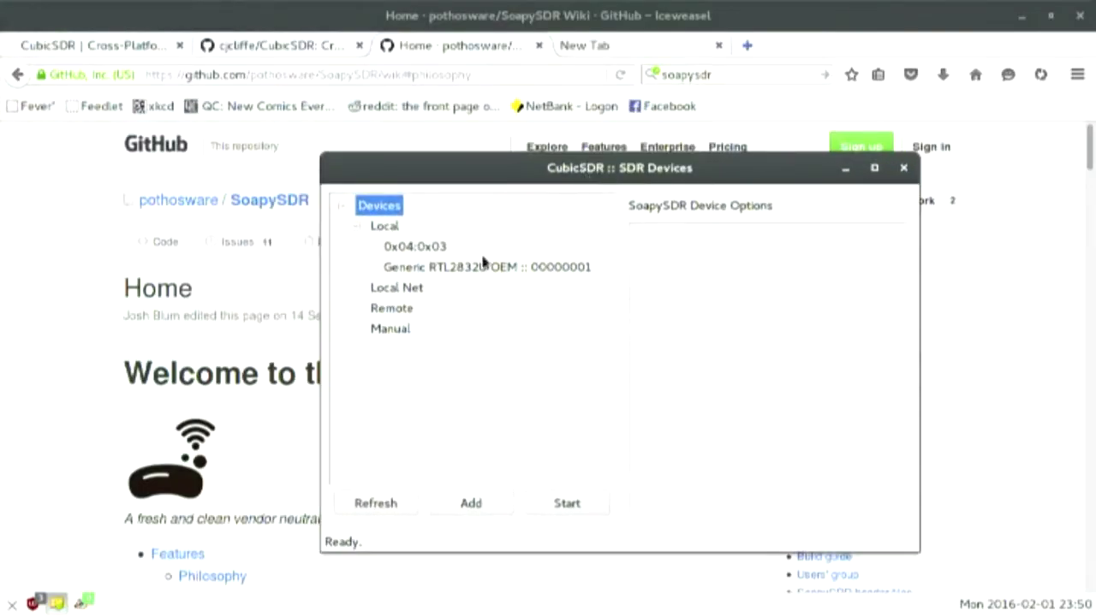
left_click(407, 248)
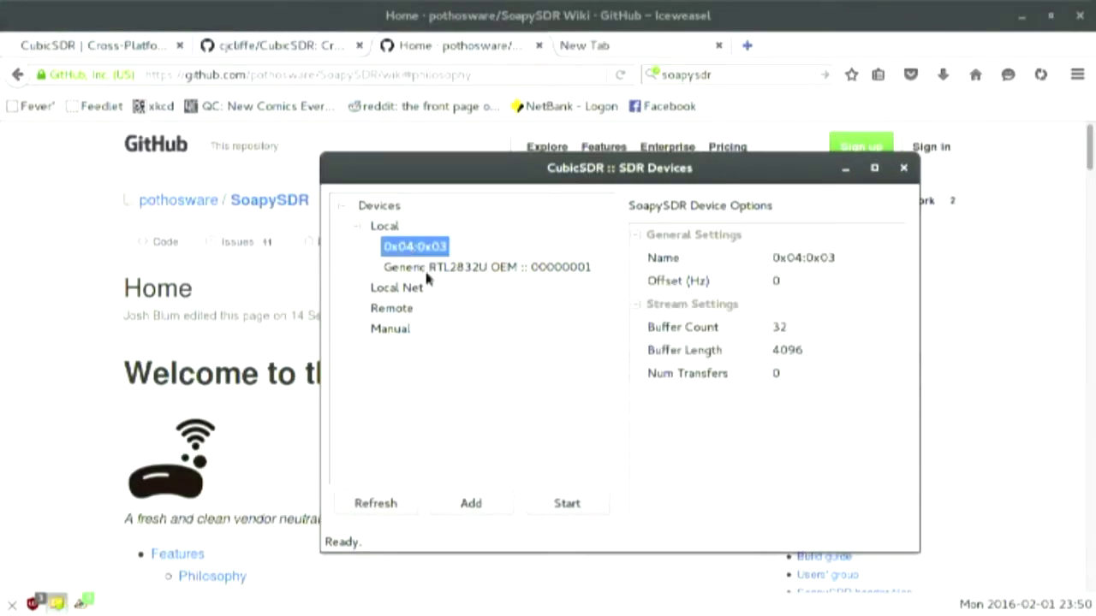
left_click(435, 268)
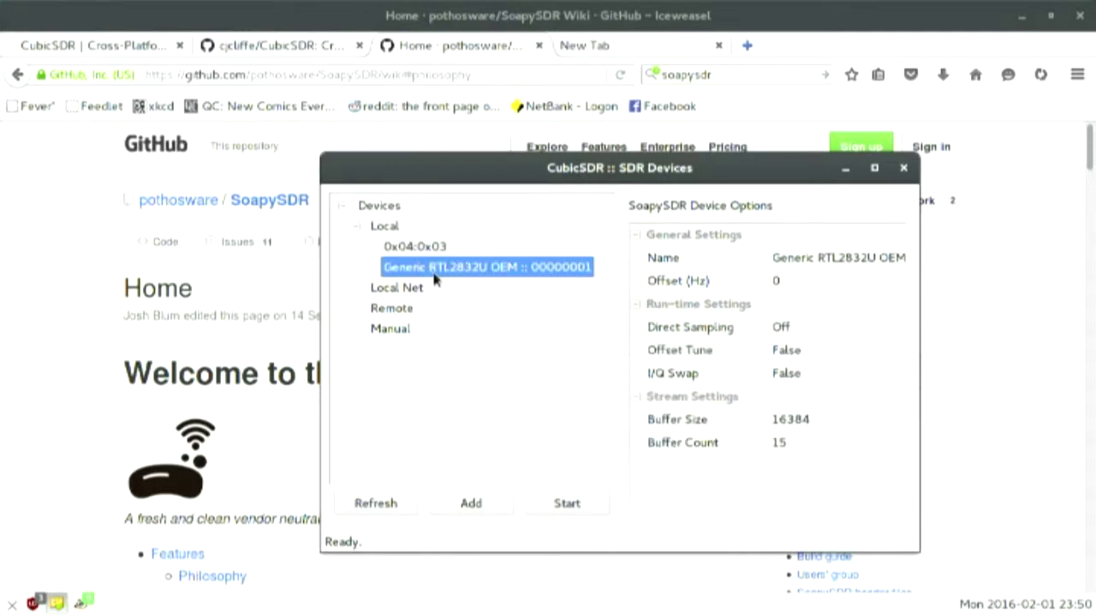
left_click(575, 506)
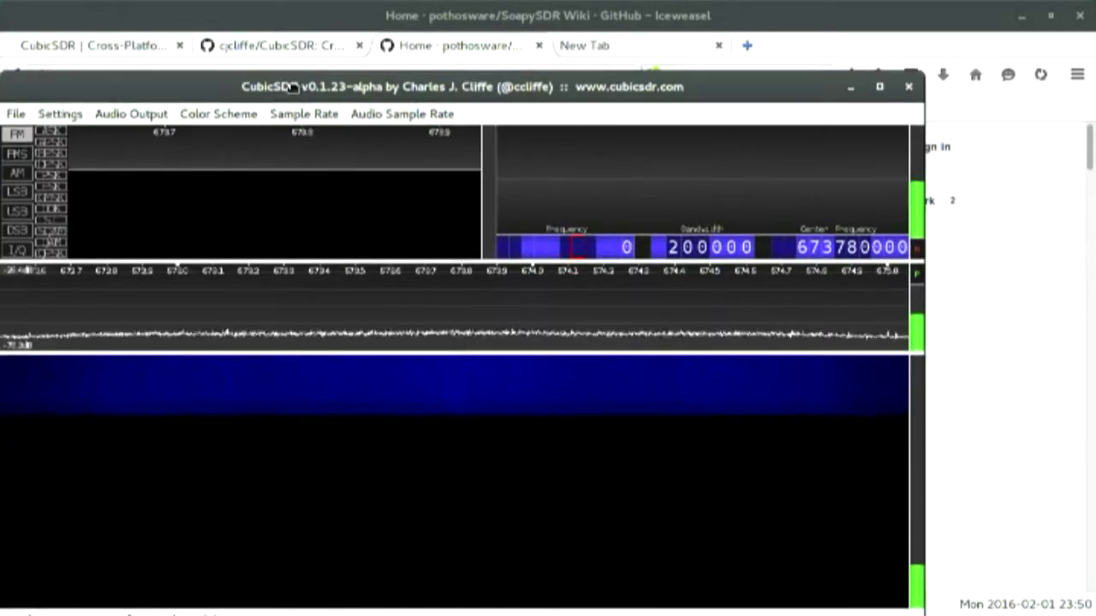
left_click_drag(274, 80, 431, 15)
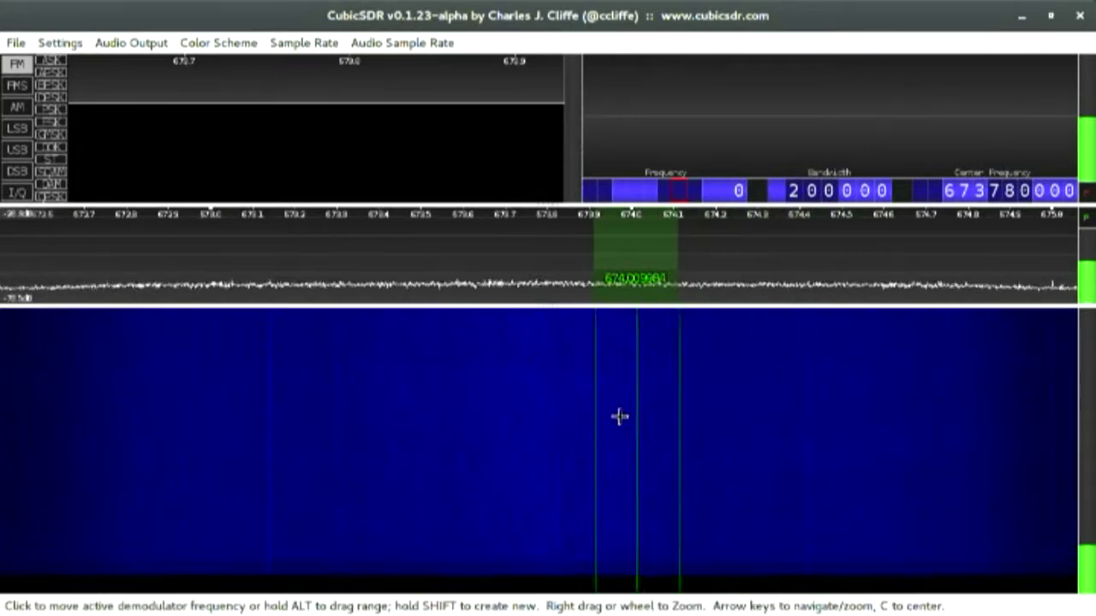
- Add an FM demodulator, lower the volume, and tune it to the 93.9 MHz station
left_click(300, 419)
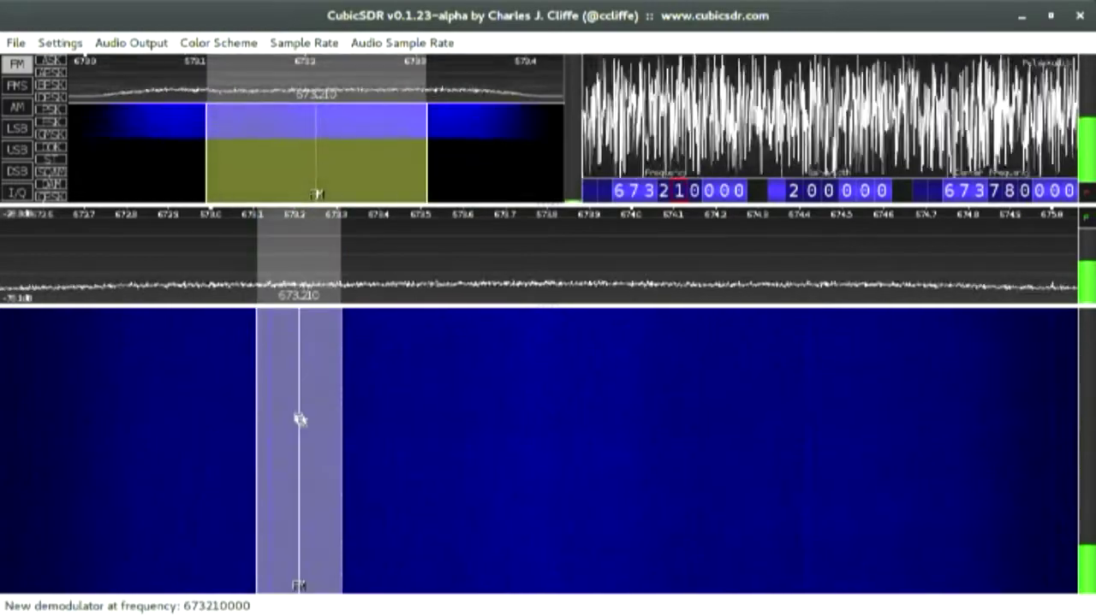
key("XF86AudioRaiseVolume")
key("XF86AudioLowerVolume")
key("XF86AudioLowerVolume")
key("XF86AudioLowerVolume")
key("XF86AudioLowerVolume")
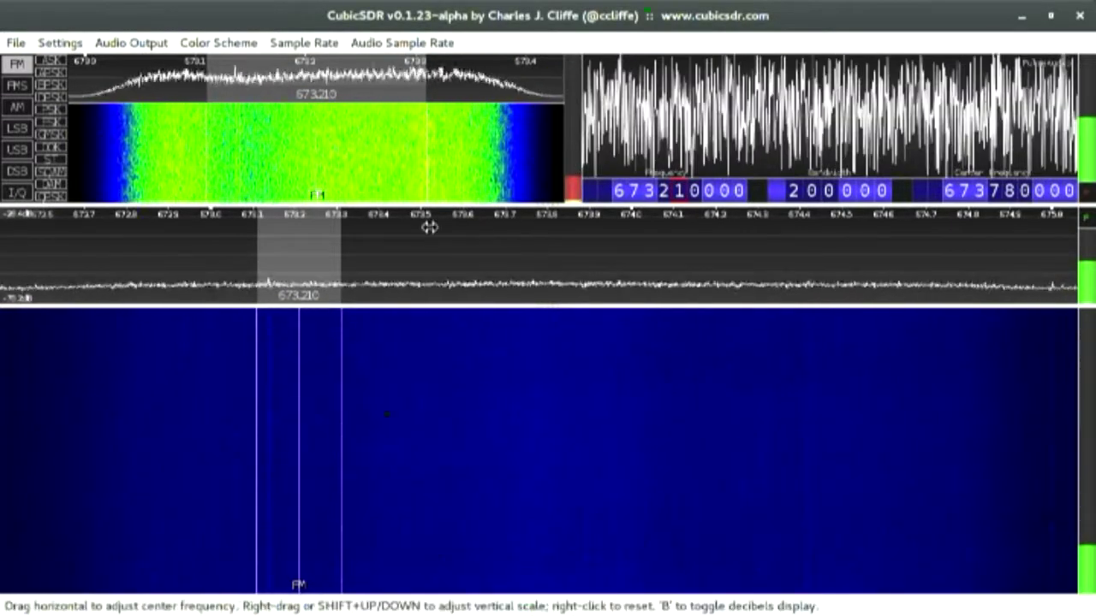
left_click(616, 193)
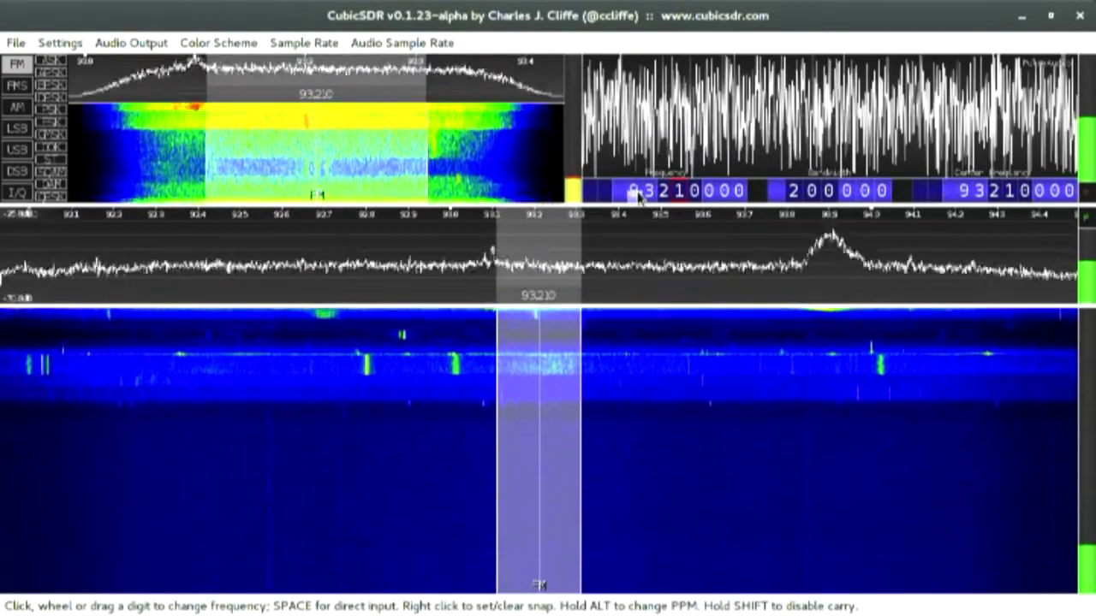
left_click(829, 387)
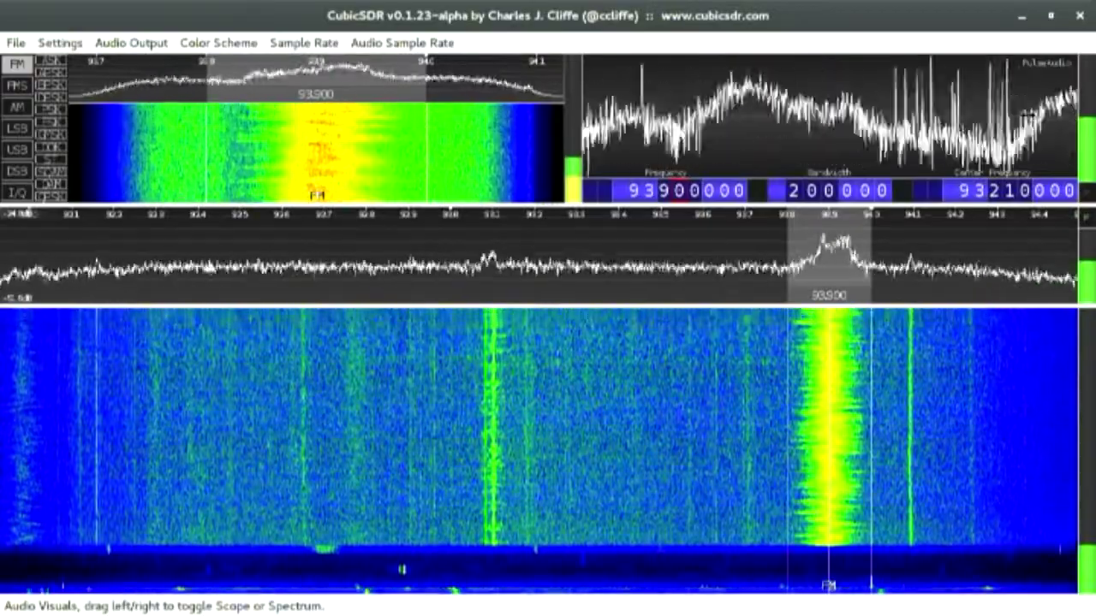
- Toggle the audio visuals panel from Scope to Spectrum for the 93.9 MHz broadcast
left_click_drag(1030, 116, 1018, 81)
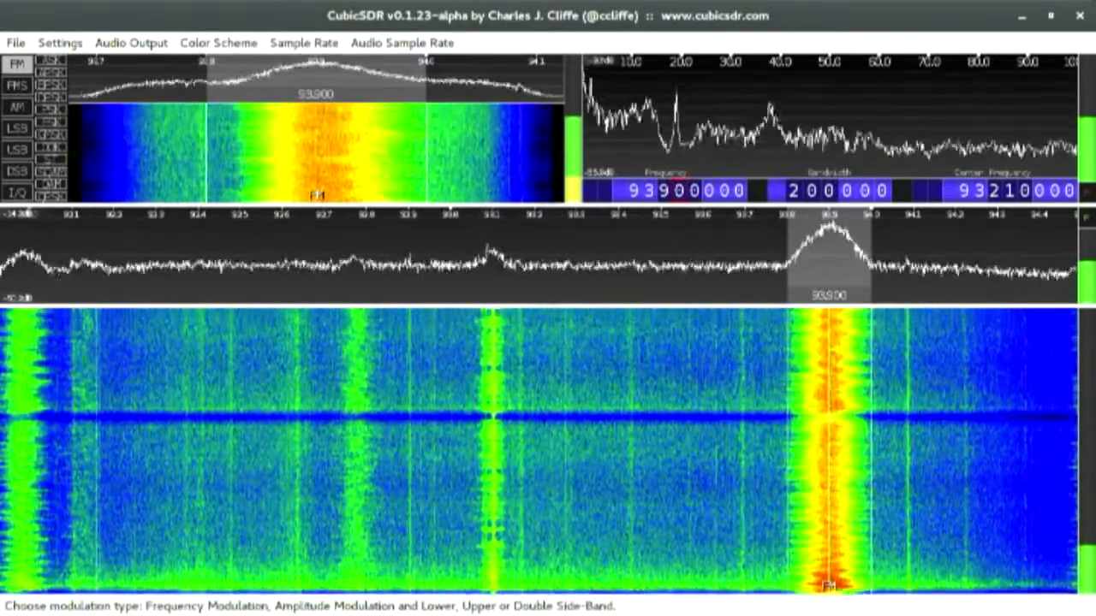
- Set the demodulator to FM stereo and step its frequency from 145.6 down to 145.175 MHz
left_click(16, 85)
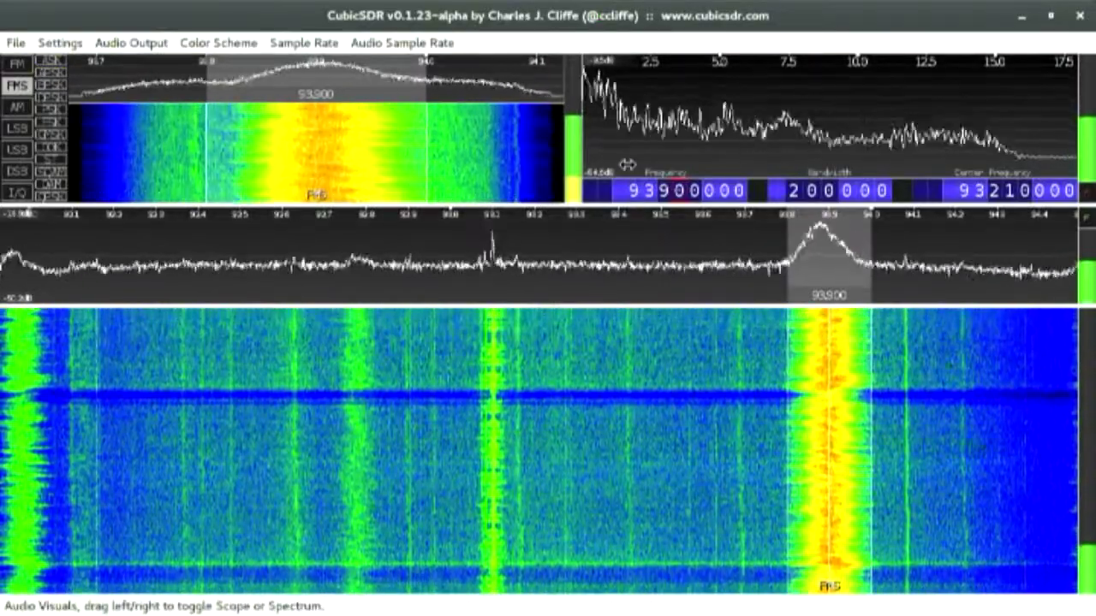
scroll(628, 189, "up", 1)
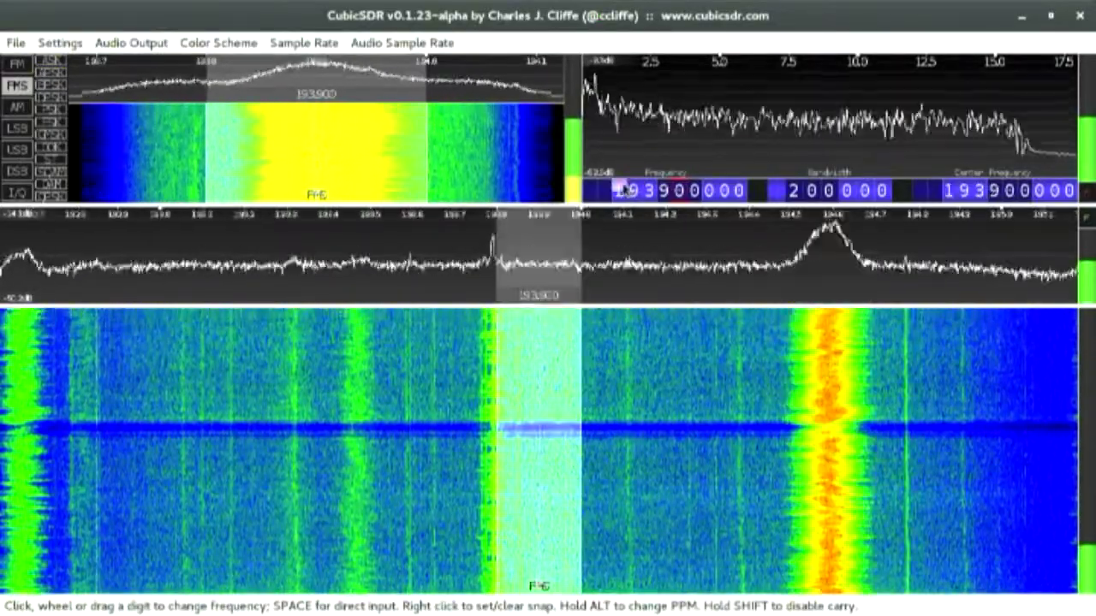
scroll(636, 190, "down", 5)
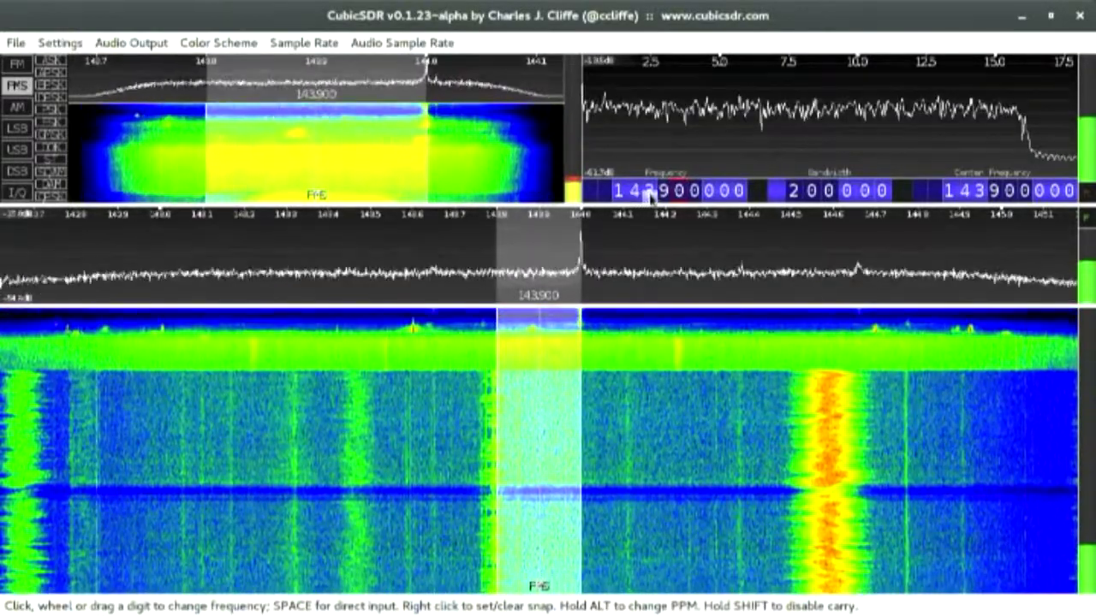
scroll(651, 190, "up", 2)
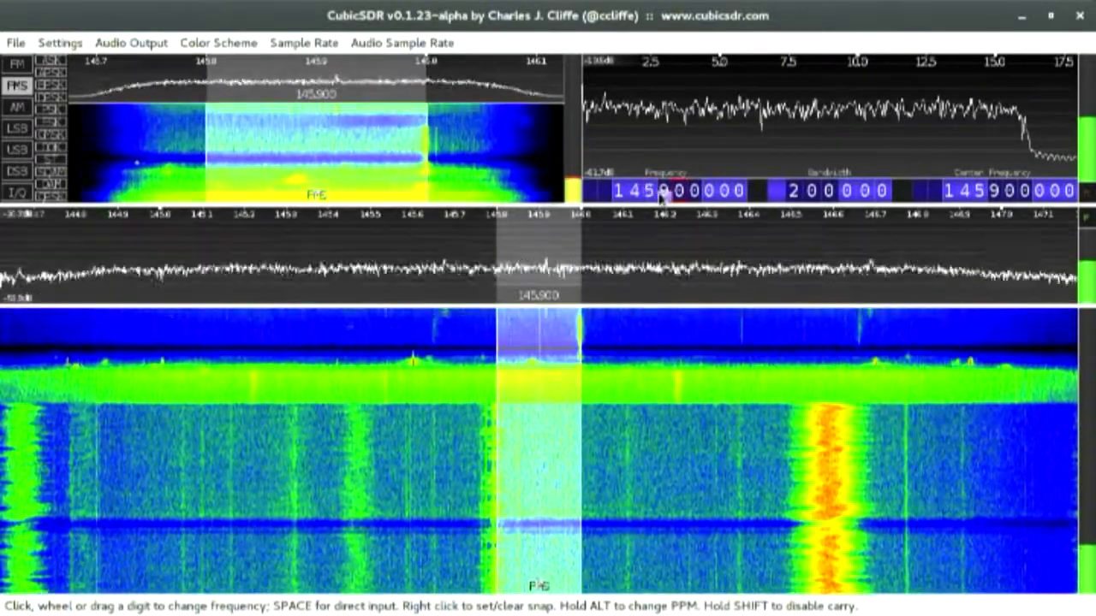
scroll(665, 193, "down", 3)
scroll(666, 194, "down", 3)
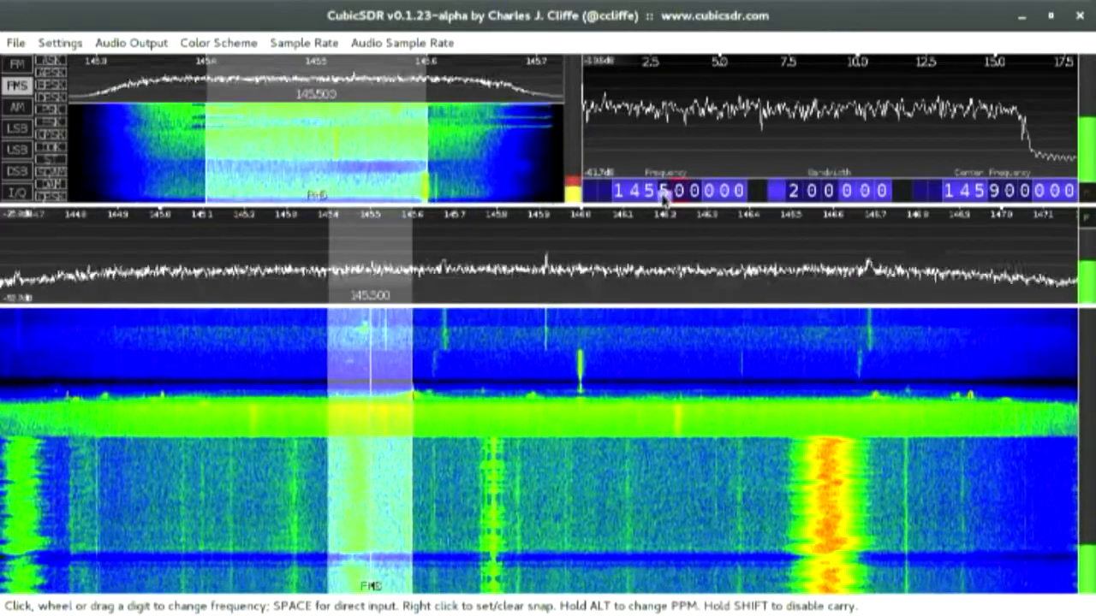
scroll(665, 194, "down", 2)
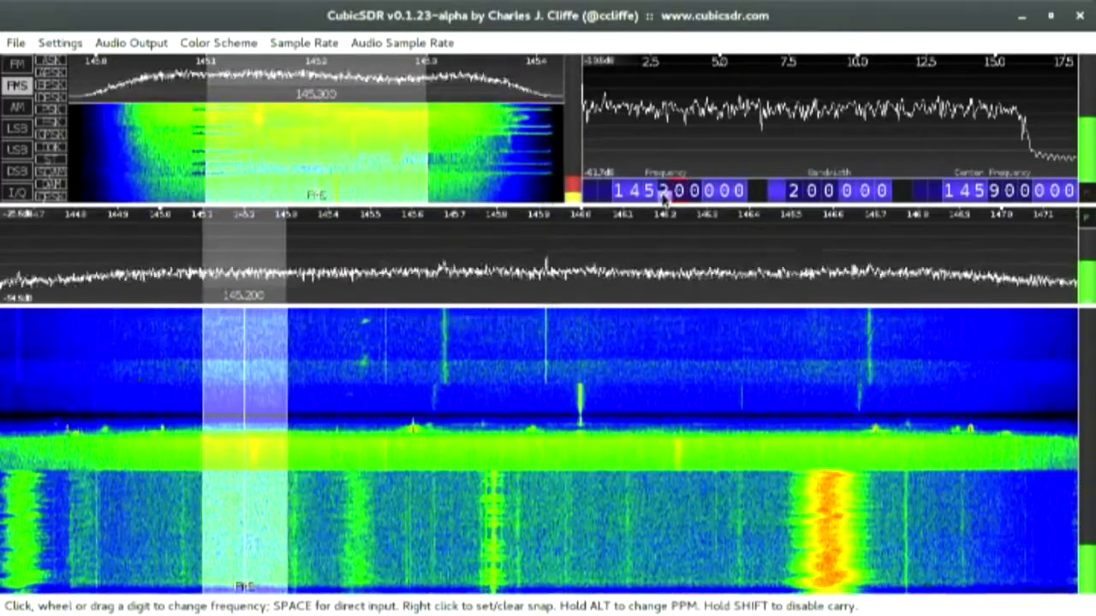
scroll(681, 187, "up", 5)
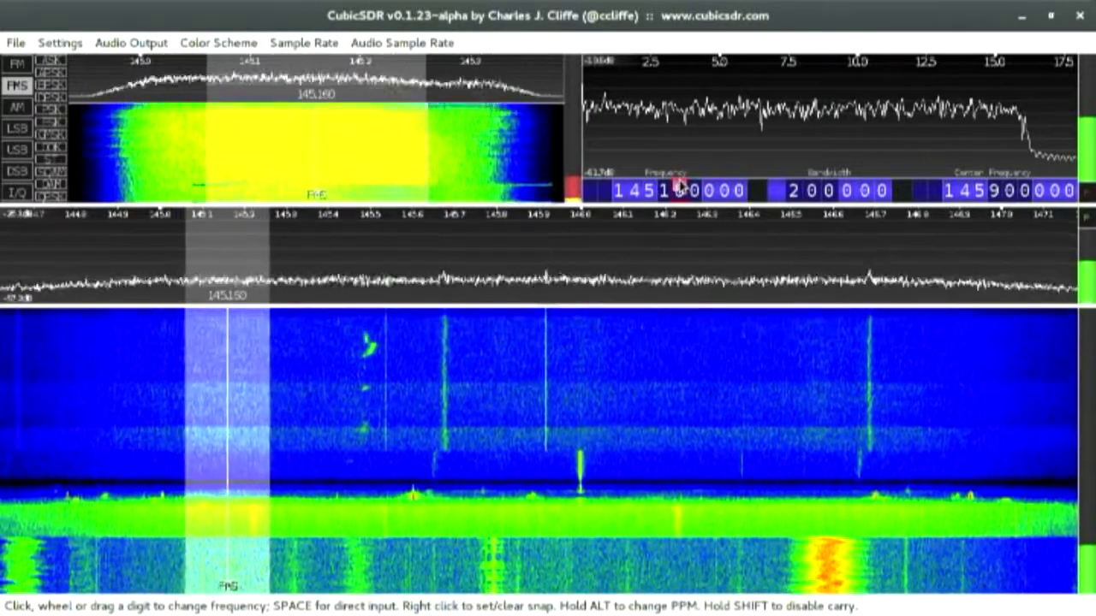
scroll(680, 188, "up", 2)
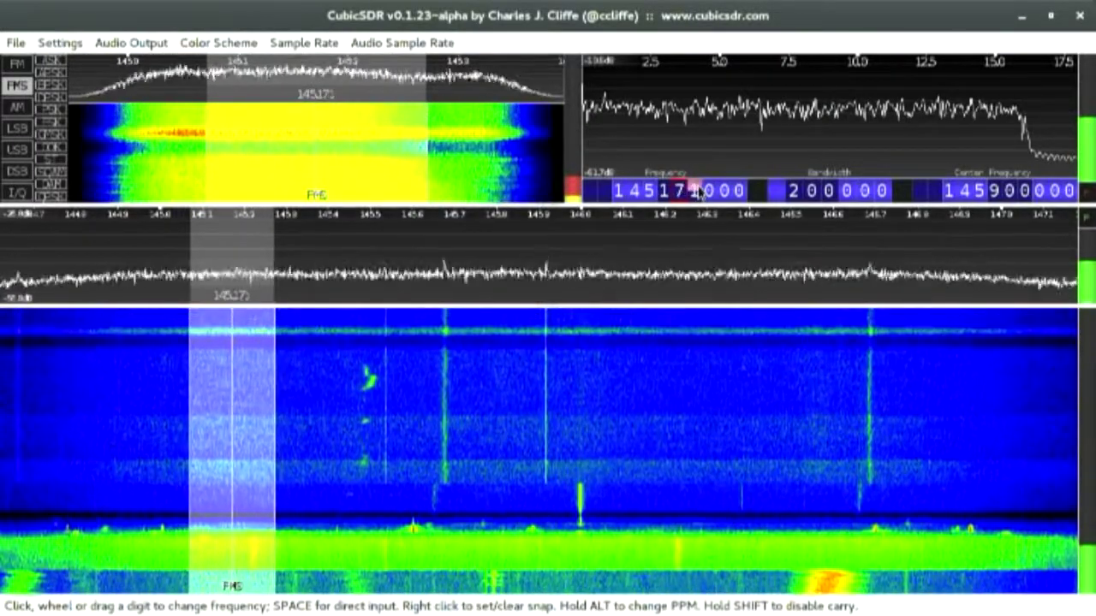
scroll(695, 192, "up", 5)
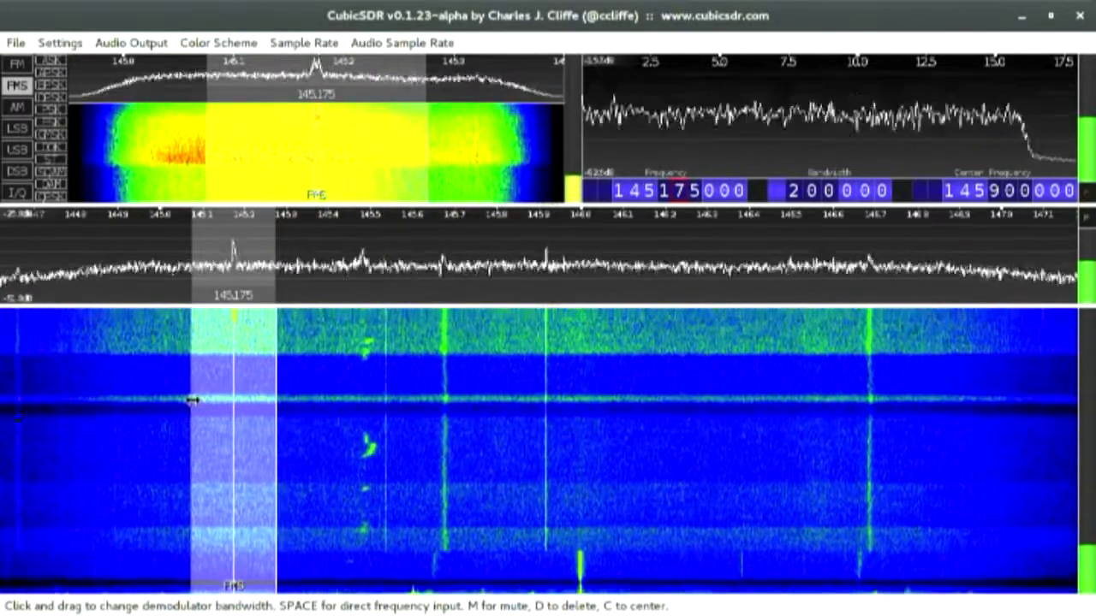
- Drag the demodulator bandwidth to 100000 Hz and zoom the waterfall around 145.2–145.7 MHz
left_click_drag(197, 418, 221, 420)
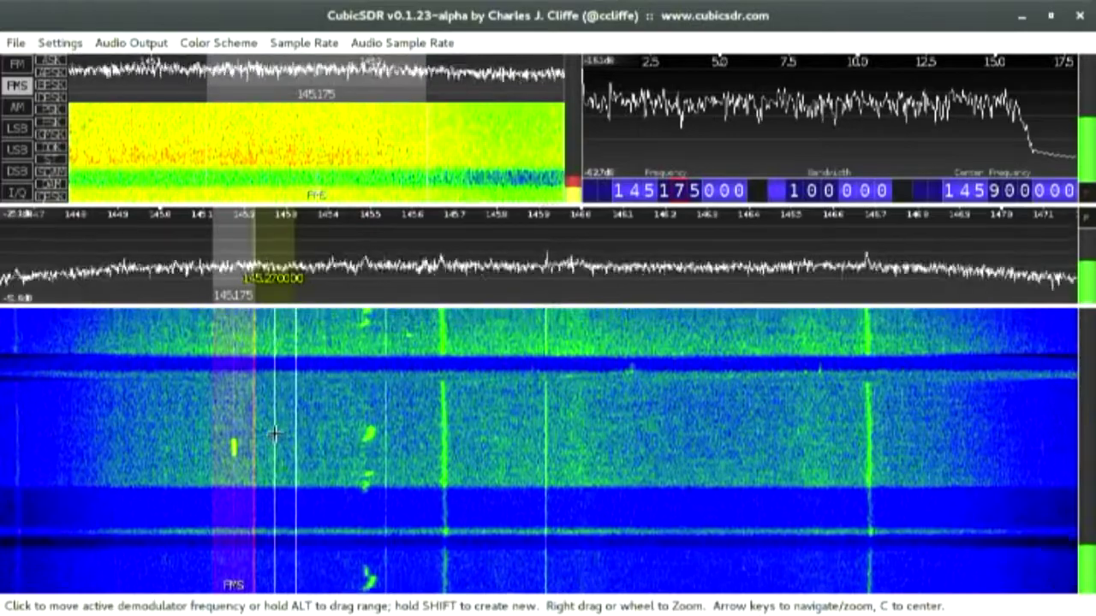
scroll(274, 432, "up", 3)
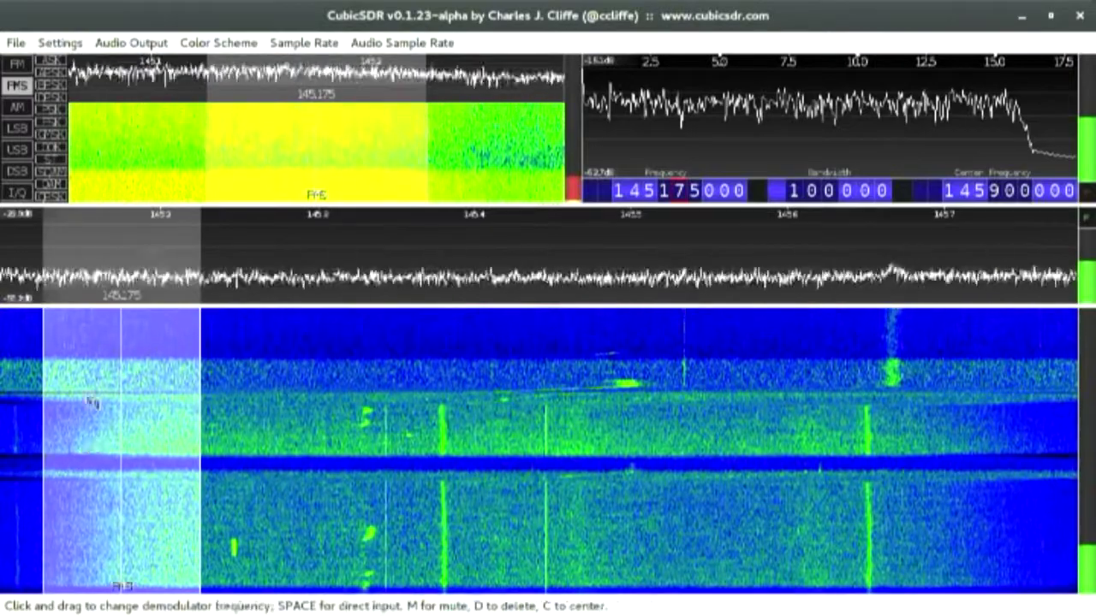
- Set the 145.175 MHz demodulator to plain FM with a 12268 Hz bandwidth
left_click(18, 65)
left_click(19, 65)
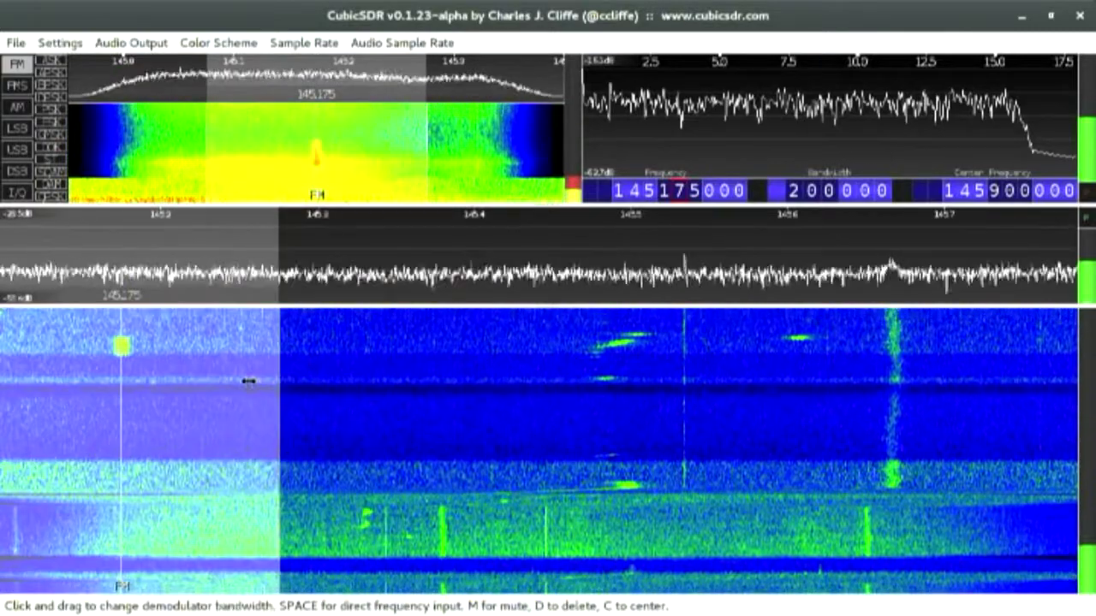
left_click_drag(280, 378, 128, 403)
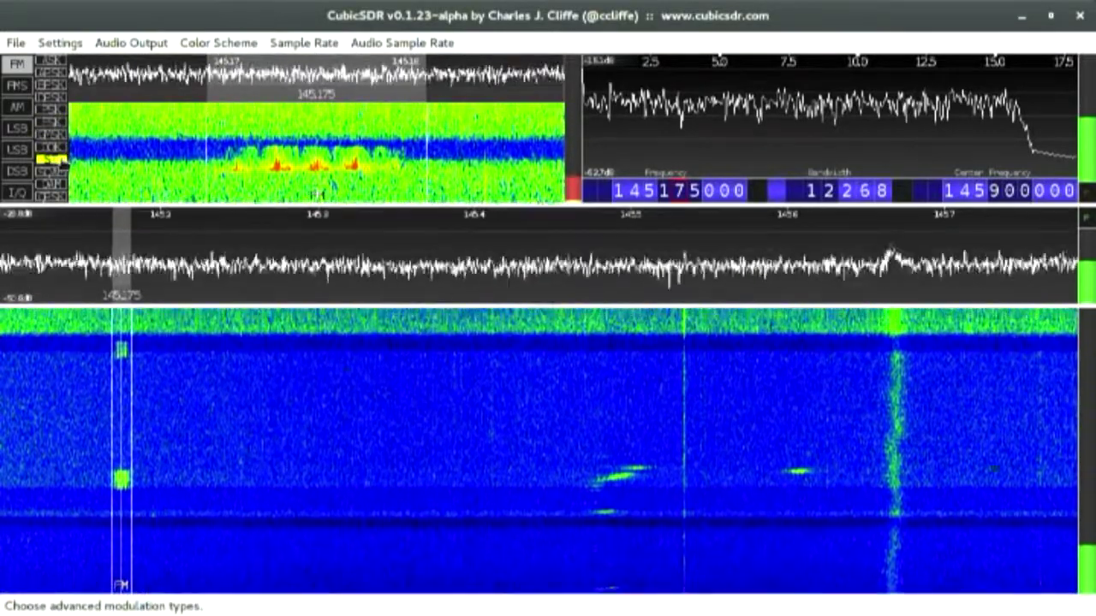
- Decode the 145.175 MHz signal with FSK, then stop the decoded bit stream
left_click(50, 123)
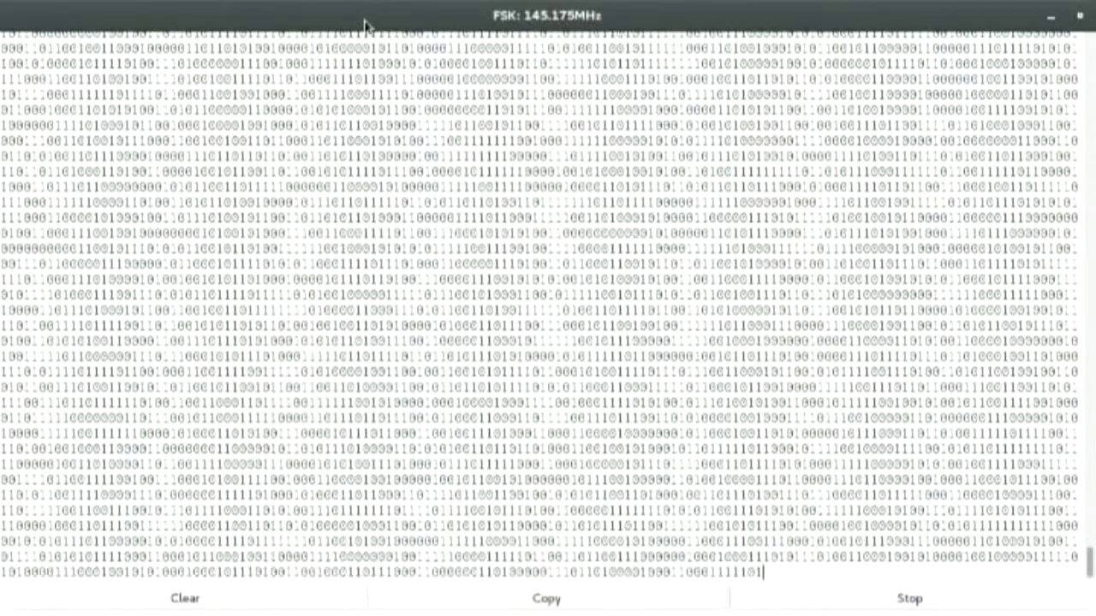
left_click(963, 605)
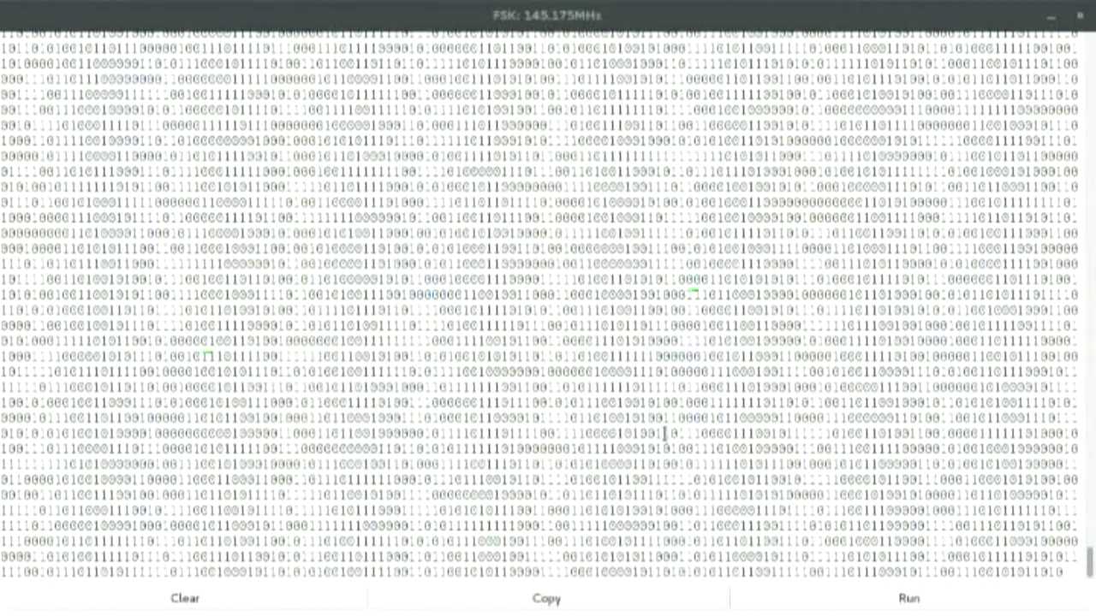
- Set the FSK modem to 1200 symbols/second, move it to 145.485 MHz, then leave FSK mode
left_click_drag(934, 23, 893, 107)
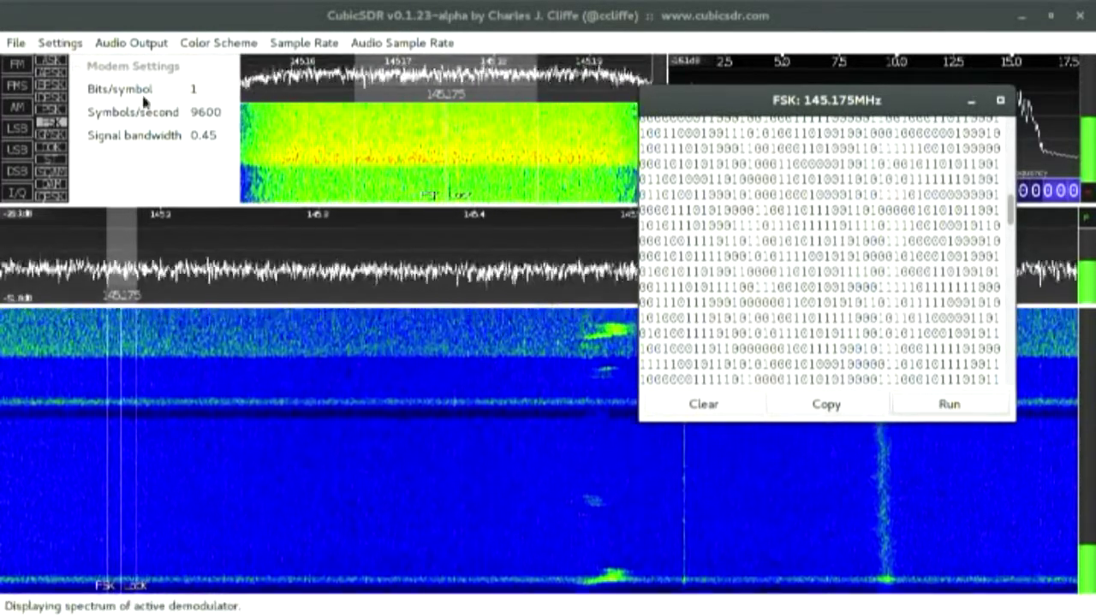
left_click(207, 112)
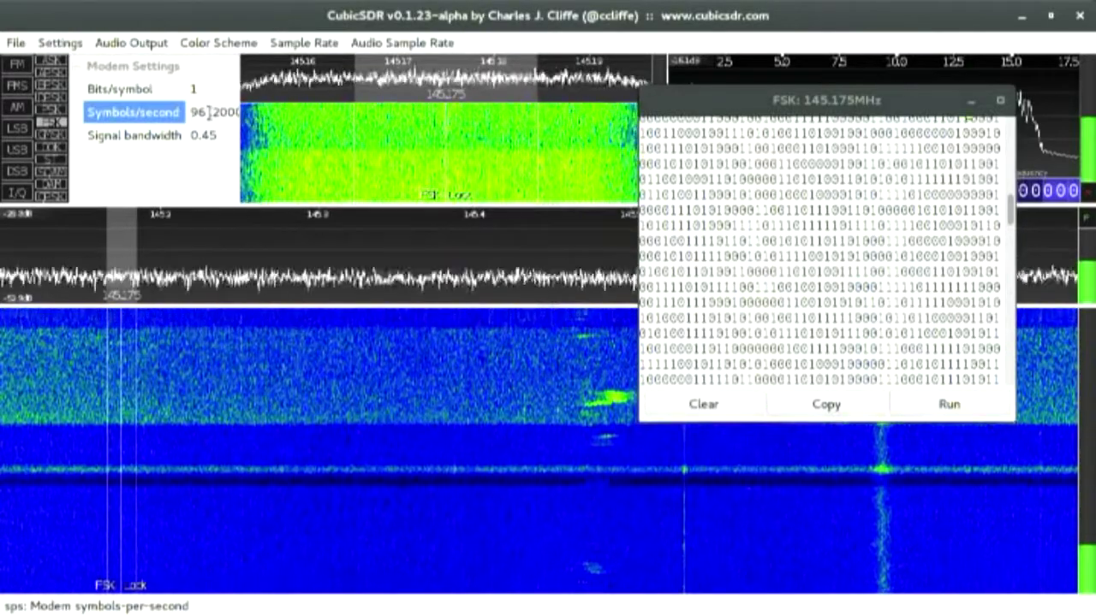
key("Delete")
key("Delete")
type("12")
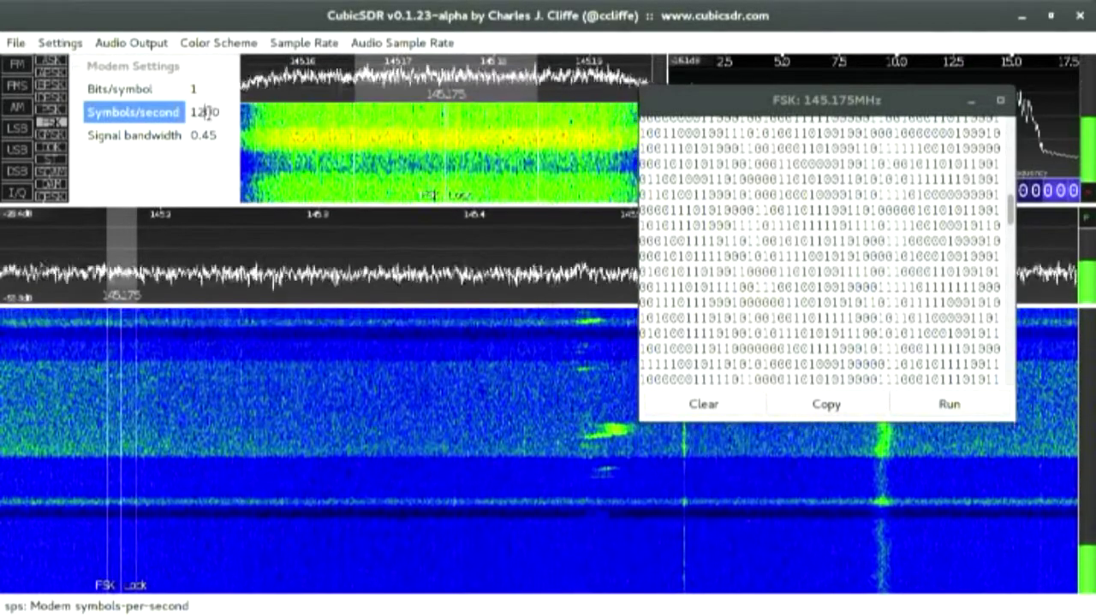
key("Tab")
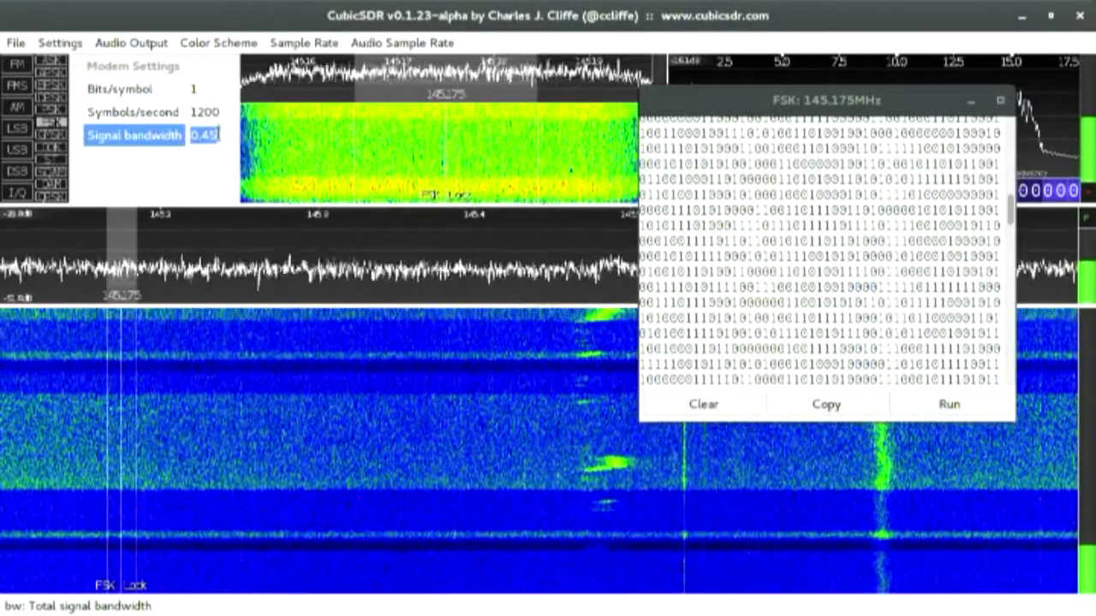
left_click(603, 399)
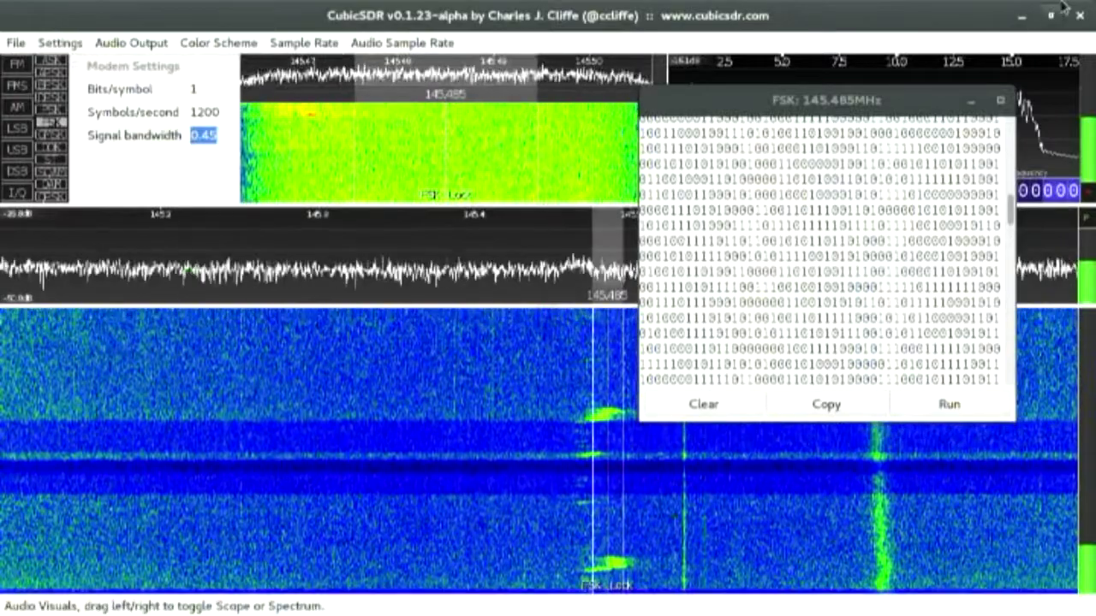
left_click(26, 84)
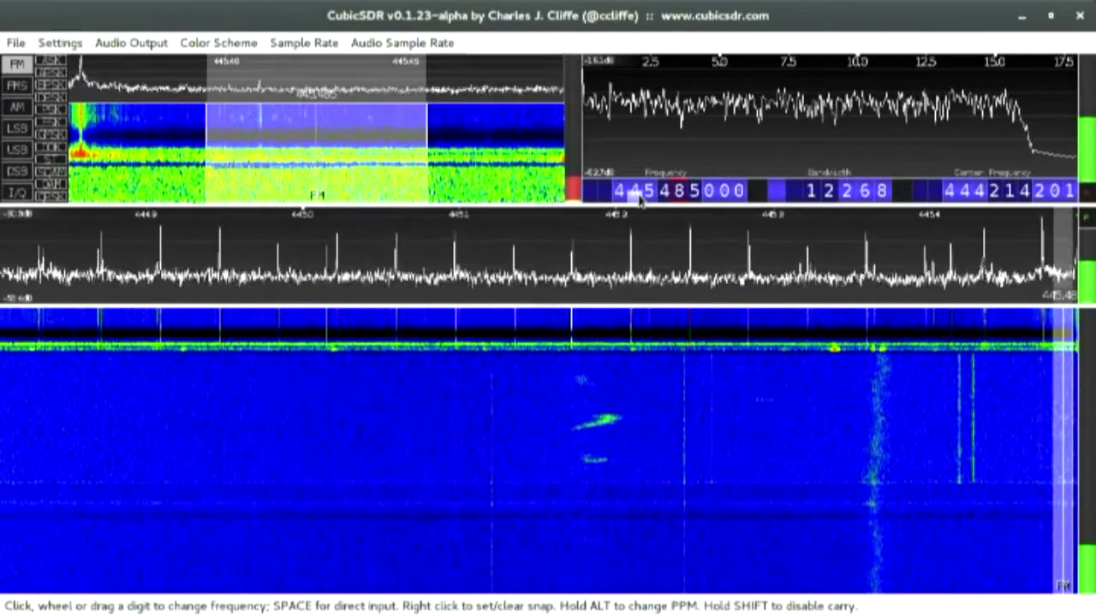
- Step the frequency readout digits from 445.485 MHz down to 431.485 MHz
scroll(639, 195, "down", 2)
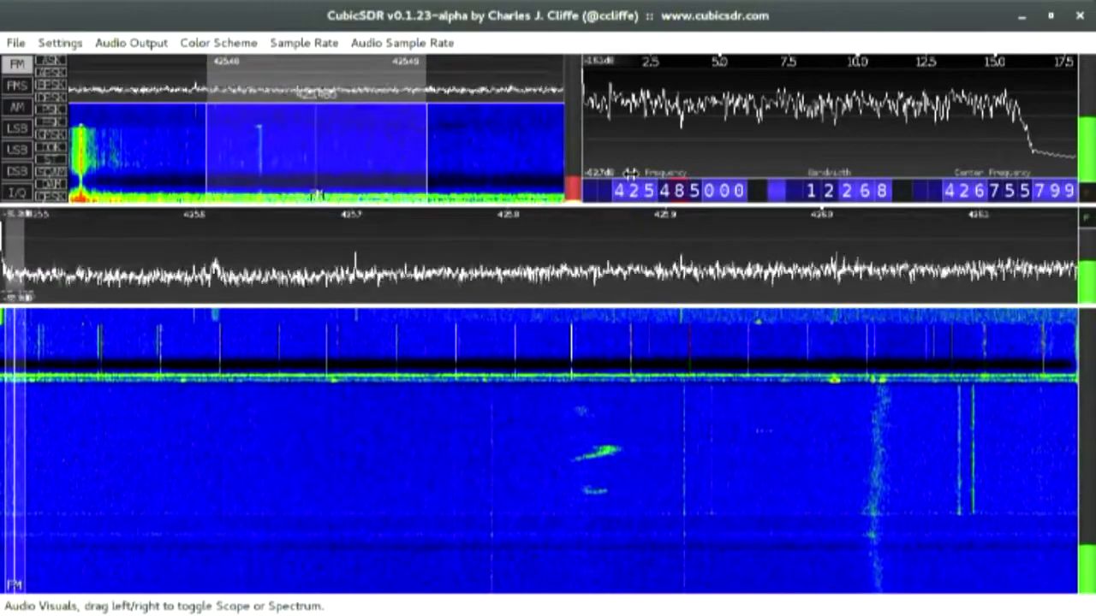
scroll(631, 185, "up", 1)
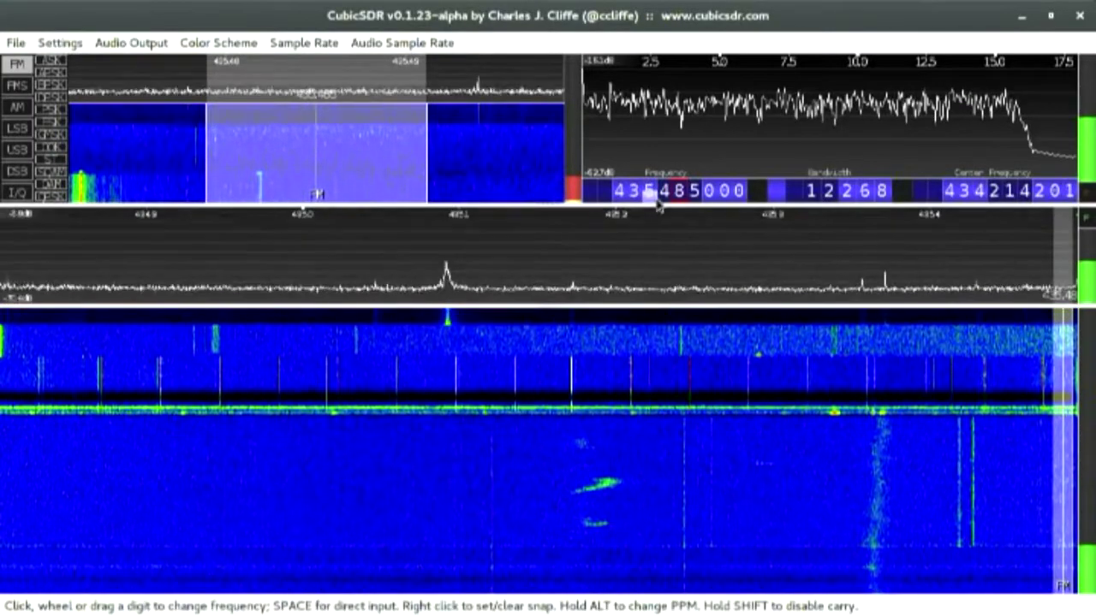
scroll(656, 198, "down", 3)
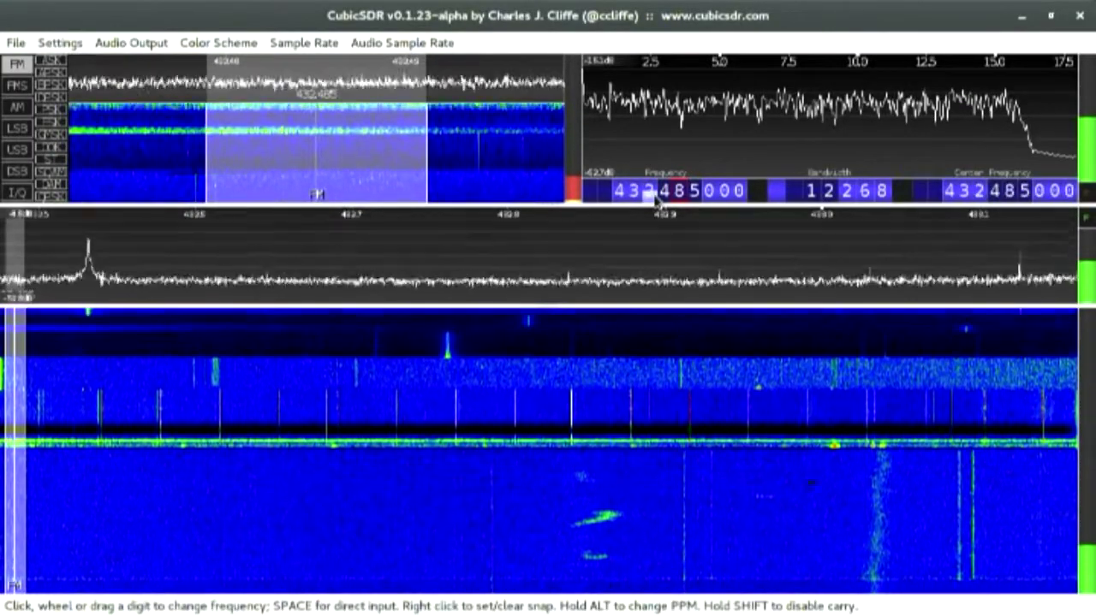
scroll(656, 197, "down", 1)
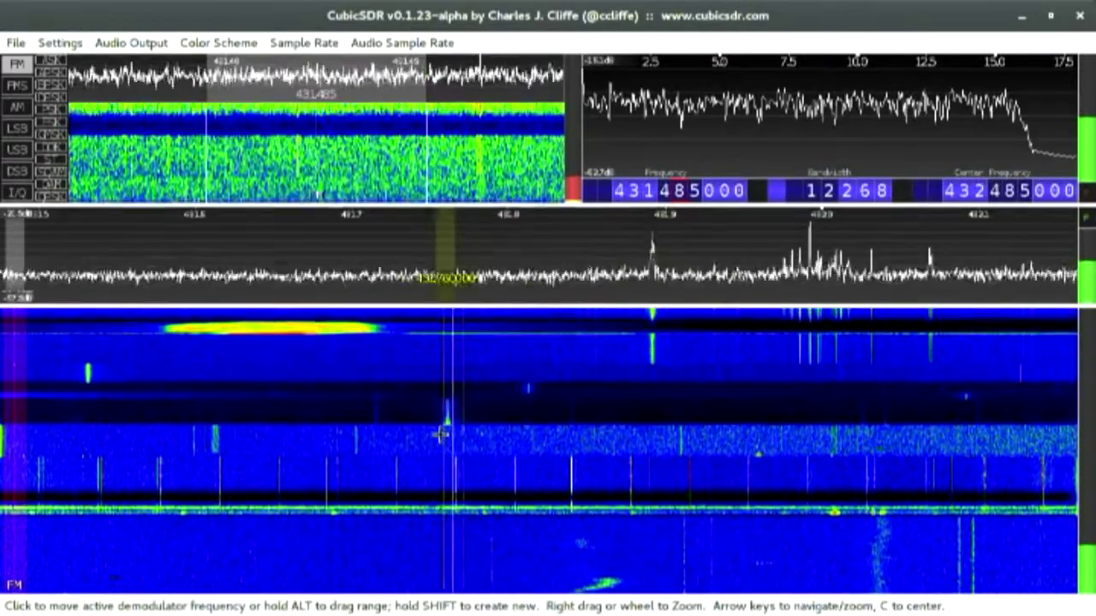
- Tune the FM demodulator to 431.645 MHz and widen its bandwidth to 178166 Hz
left_click(266, 442)
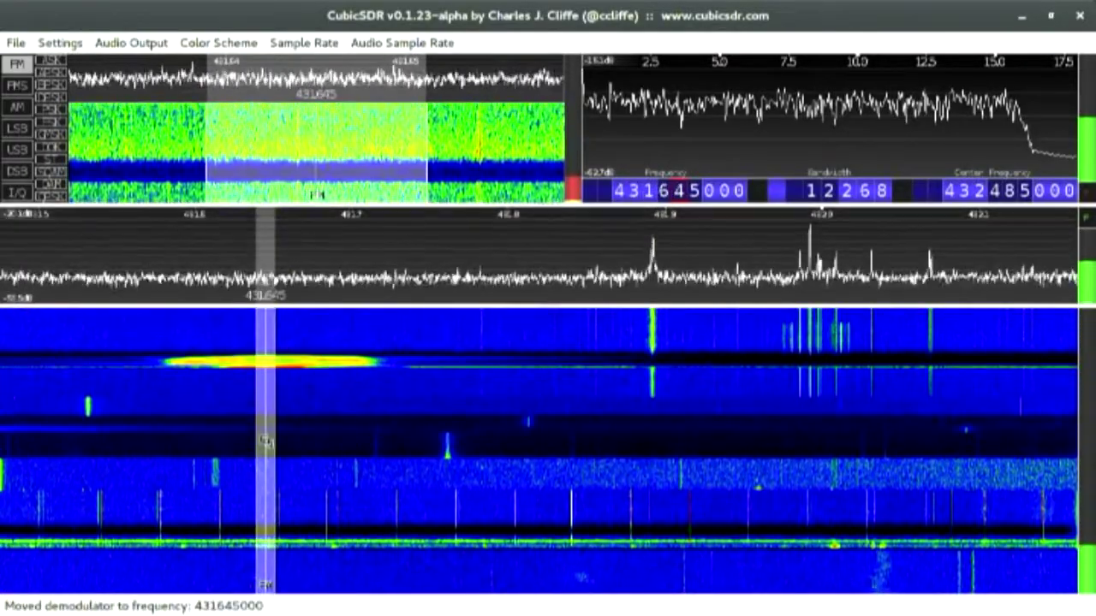
left_click_drag(279, 442, 408, 442)
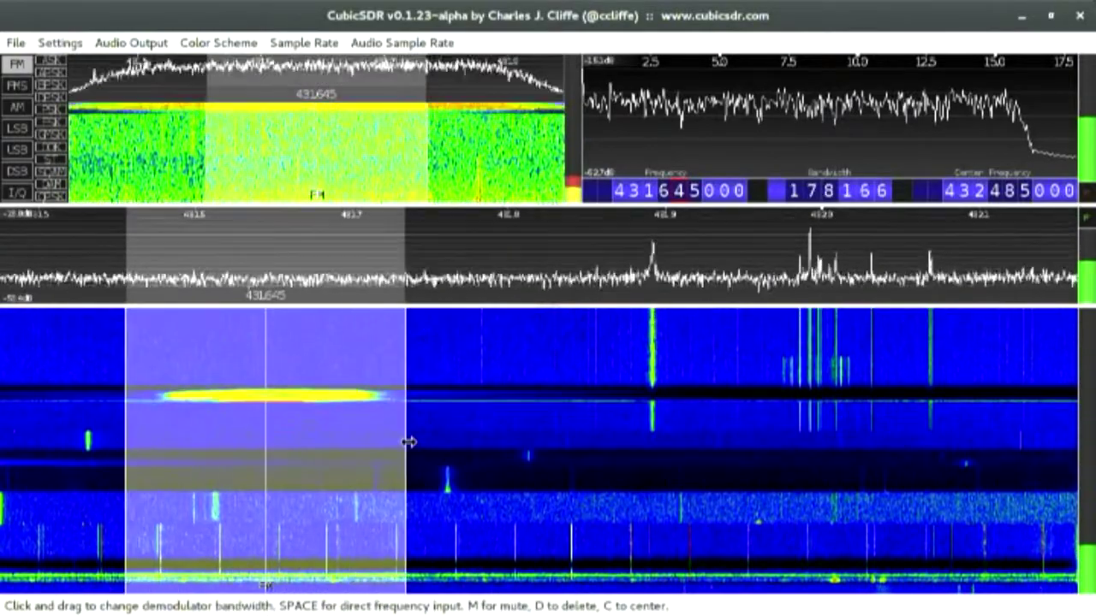